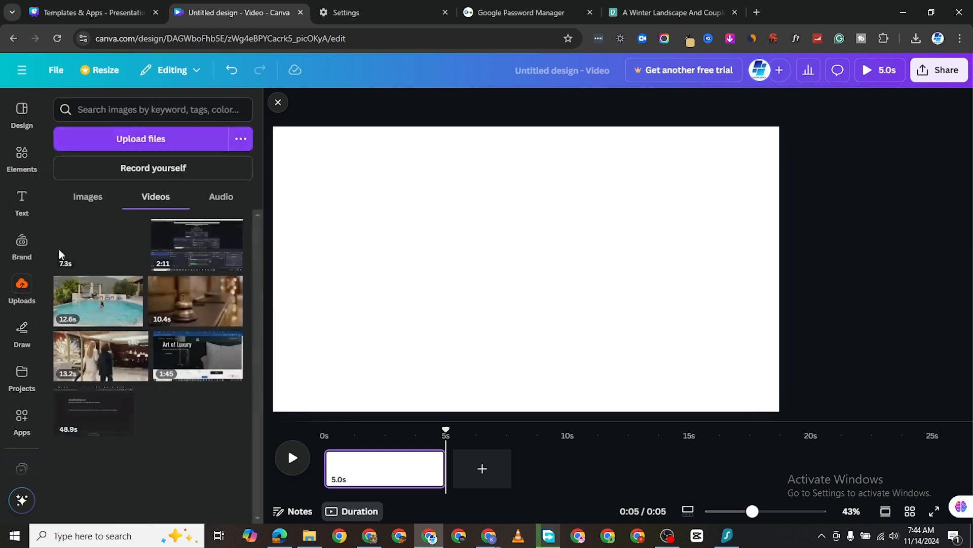
Step: Add the uploaded 7.3-second winter couple video to the blank page, play it back and return the playhead to the start
{"action": "left_click", "coordinate": [95, 252]}
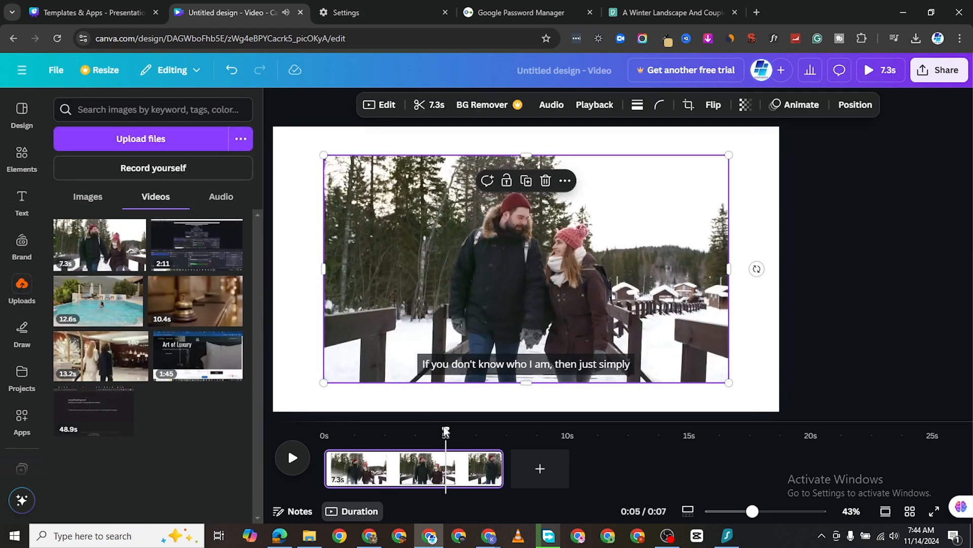
{"action": "left_click", "coordinate": [293, 458]}
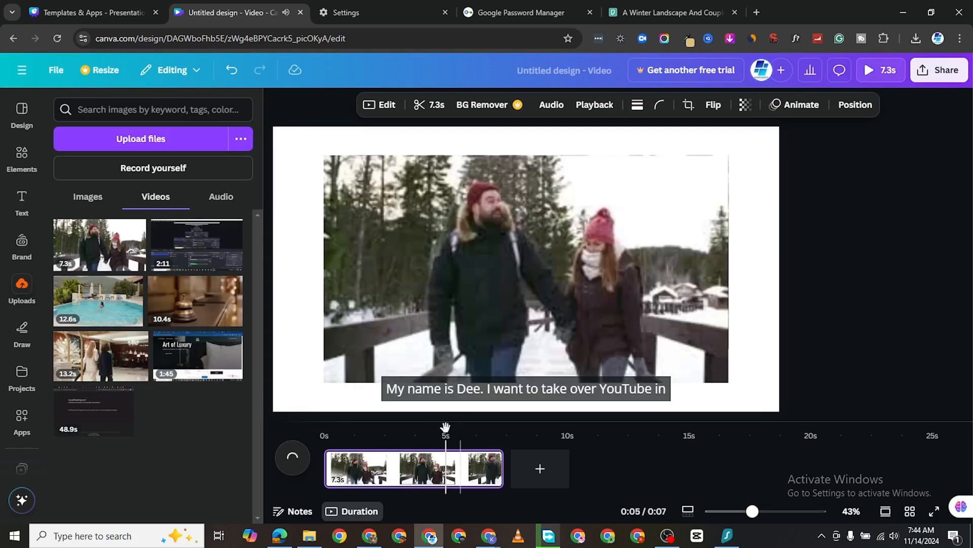
{"action": "left_click", "coordinate": [299, 459]}
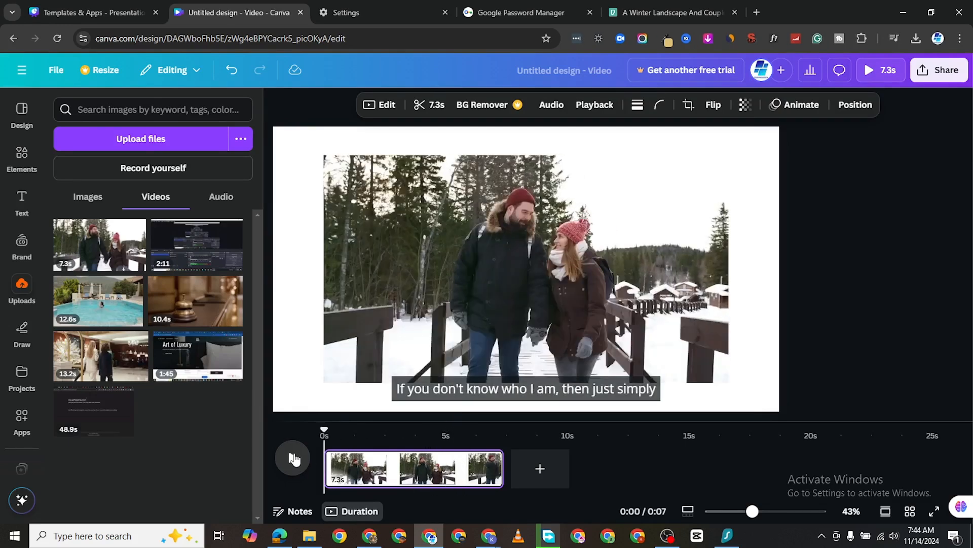
{"action": "left_click", "coordinate": [295, 458]}
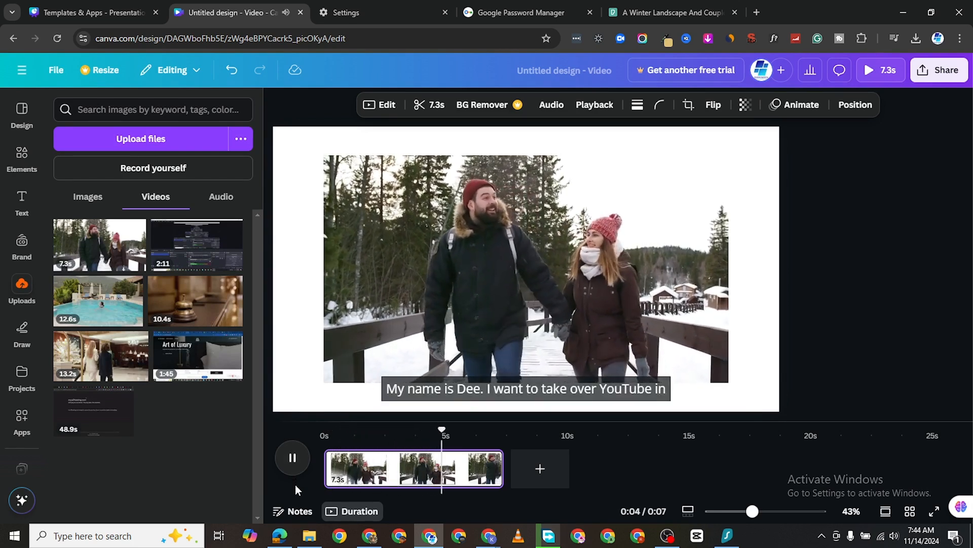
{"action": "left_click", "coordinate": [292, 458]}
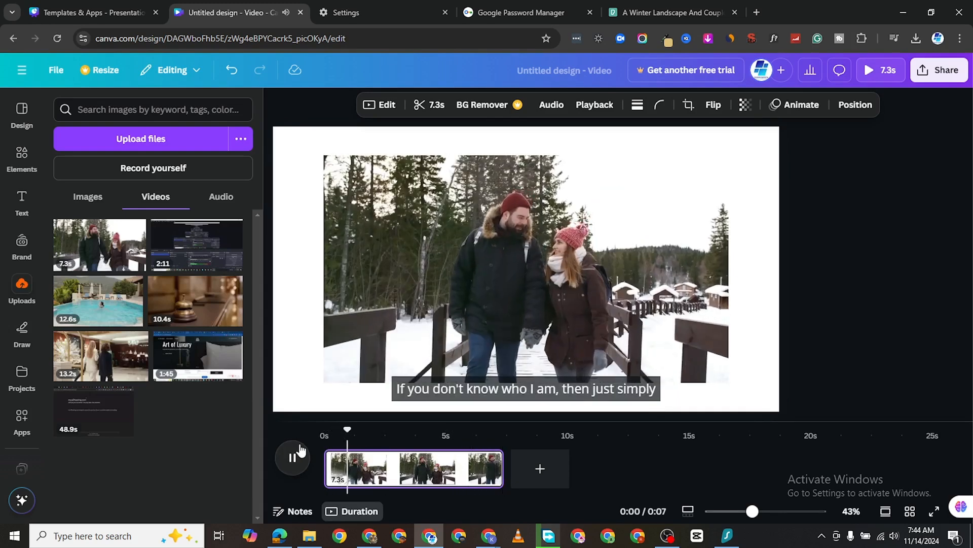
{"action": "left_click", "coordinate": [364, 426]}
{"action": "left_click_drag", "start_coordinate": [364, 426], "coordinate": [311, 447]}
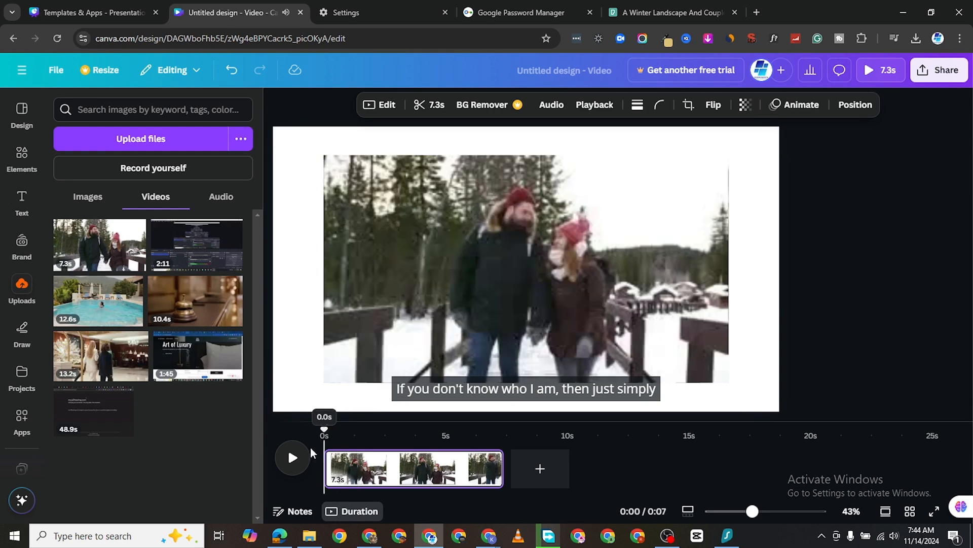
Step: Align the winter couple video with the page's upper-left corner and enlarge it to fill the whole page
{"action": "left_click", "coordinate": [432, 224]}
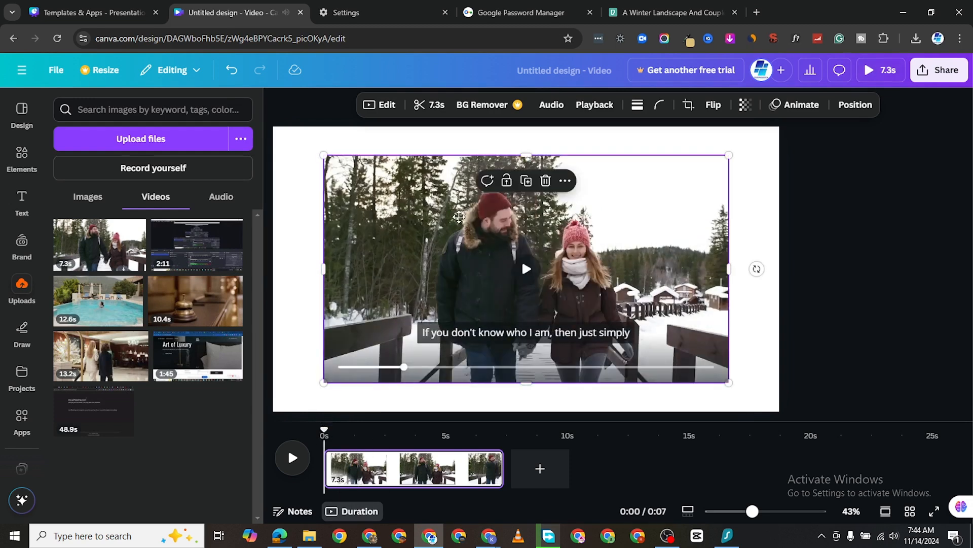
{"action": "left_click_drag", "start_coordinate": [484, 218], "coordinate": [434, 190]}
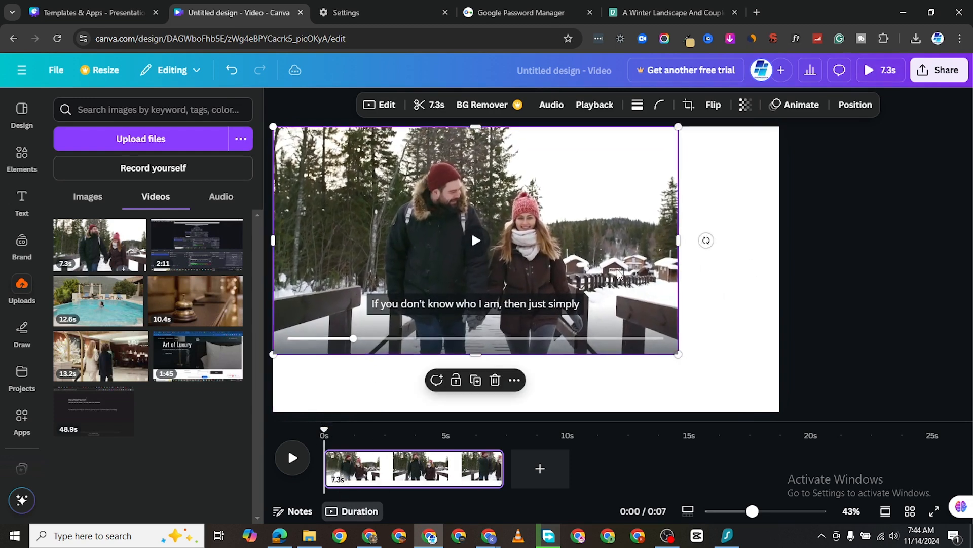
{"action": "left_click_drag", "start_coordinate": [678, 353], "coordinate": [779, 411]}
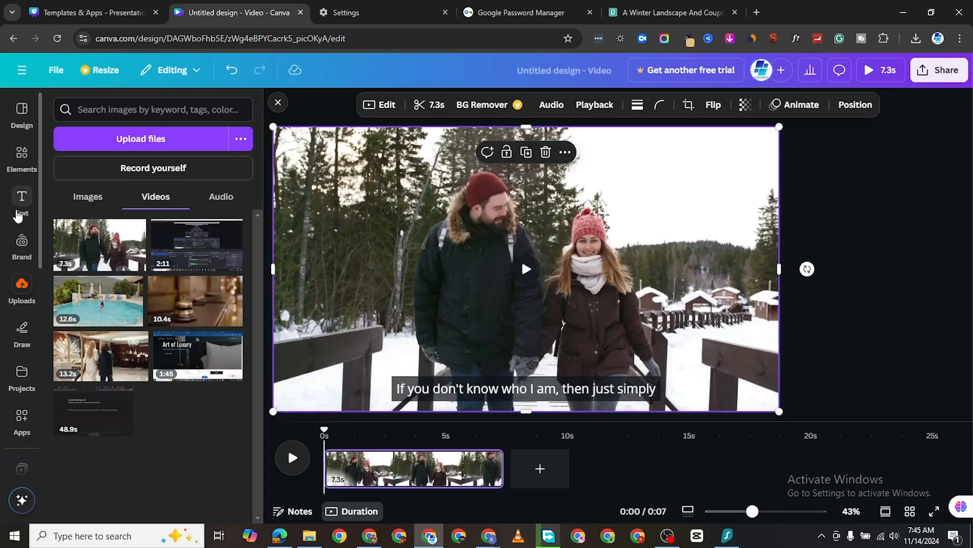
Step: Auto-generate captions for all videos with audio in the design
{"action": "left_click", "coordinate": [18, 204]}
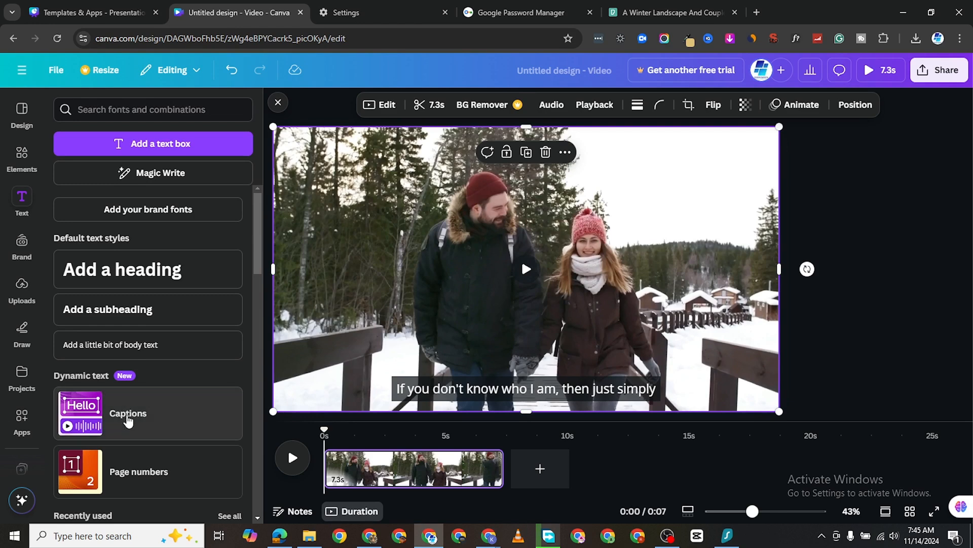
{"action": "left_click", "coordinate": [127, 421]}
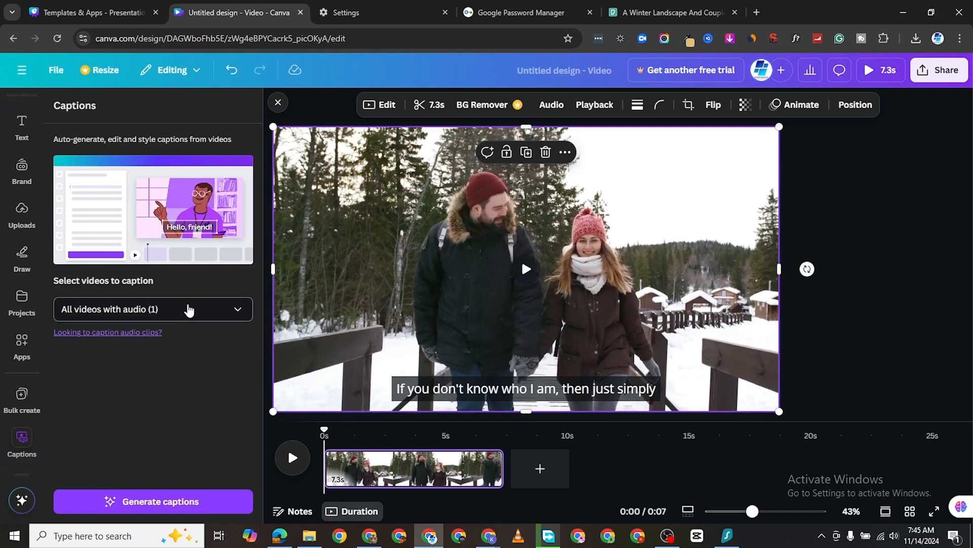
{"action": "left_click", "coordinate": [188, 311]}
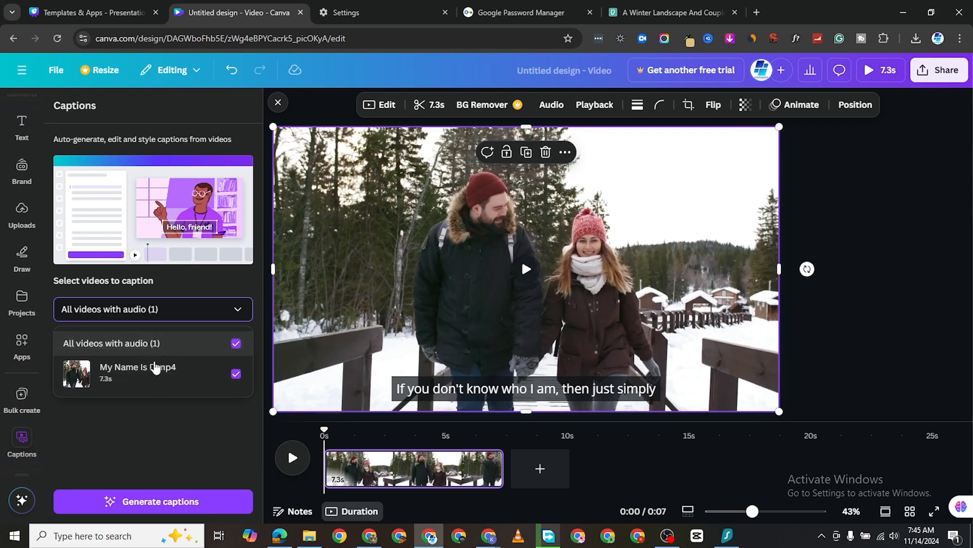
{"action": "left_click", "coordinate": [165, 420]}
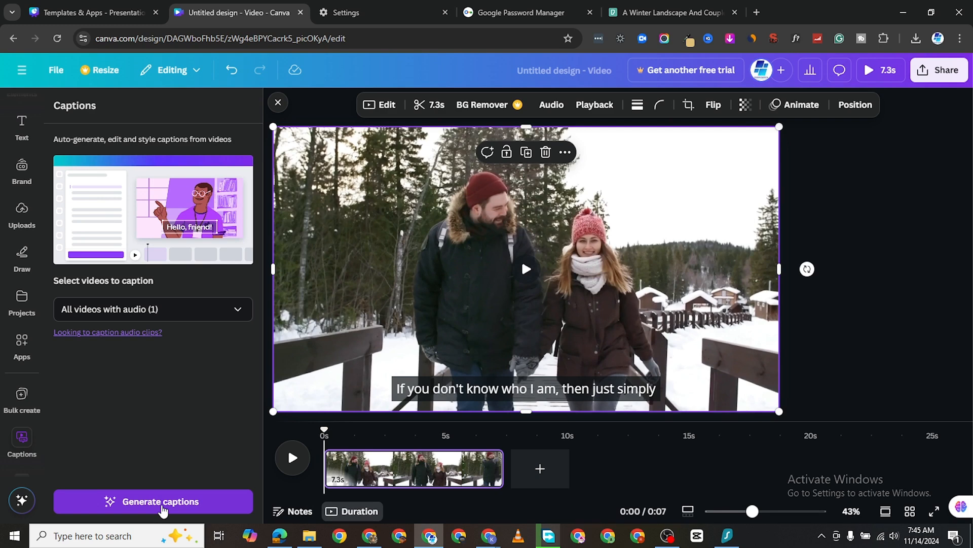
{"action": "left_click", "coordinate": [162, 510]}
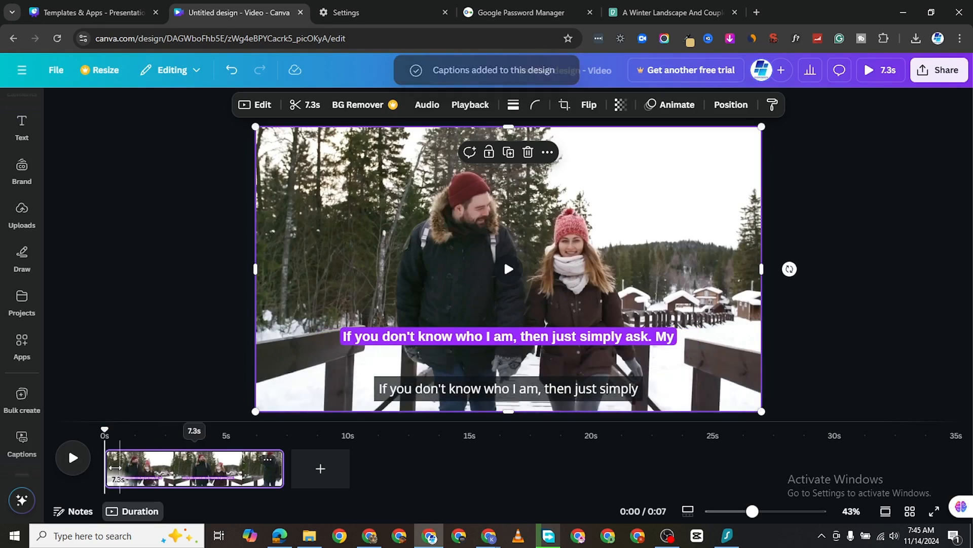
Step: Play back the captioned video and check the generated captions against the subtitles already in the footage
{"action": "left_click", "coordinate": [72, 461]}
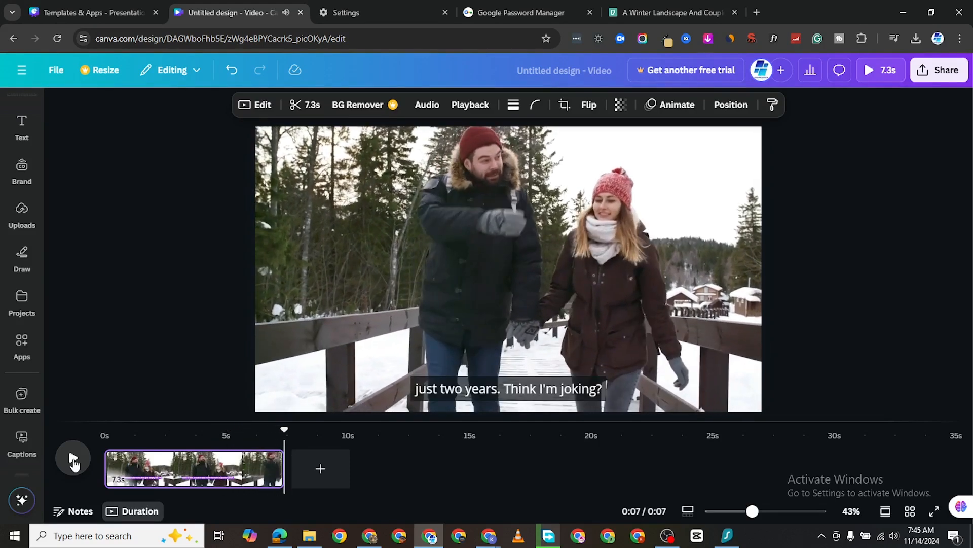
{"action": "left_click", "coordinate": [73, 459]}
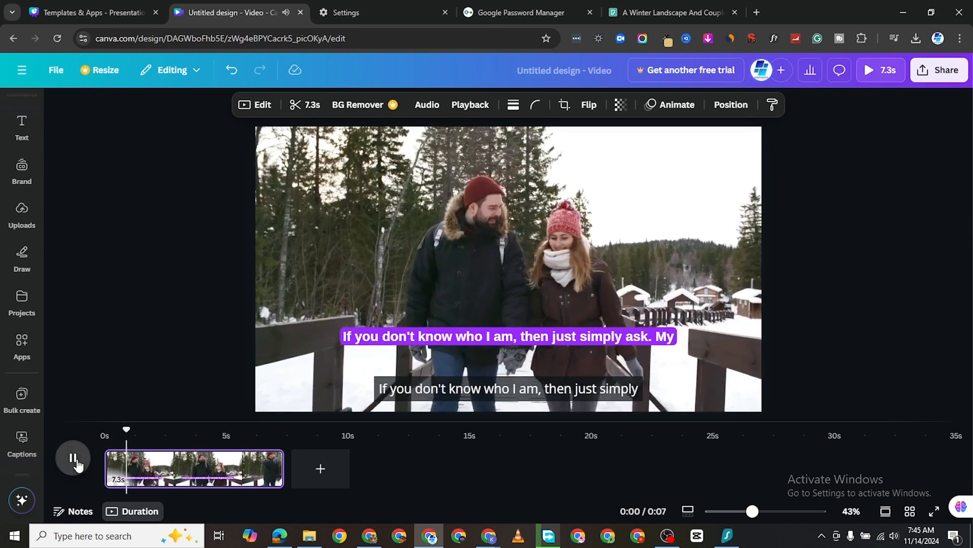
{"action": "left_click", "coordinate": [548, 336]}
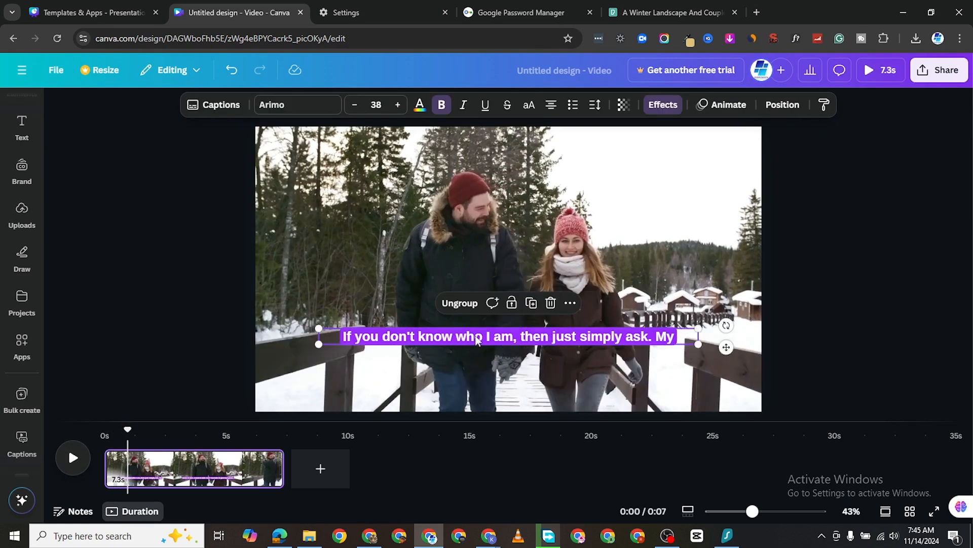
{"action": "left_click", "coordinate": [610, 364]}
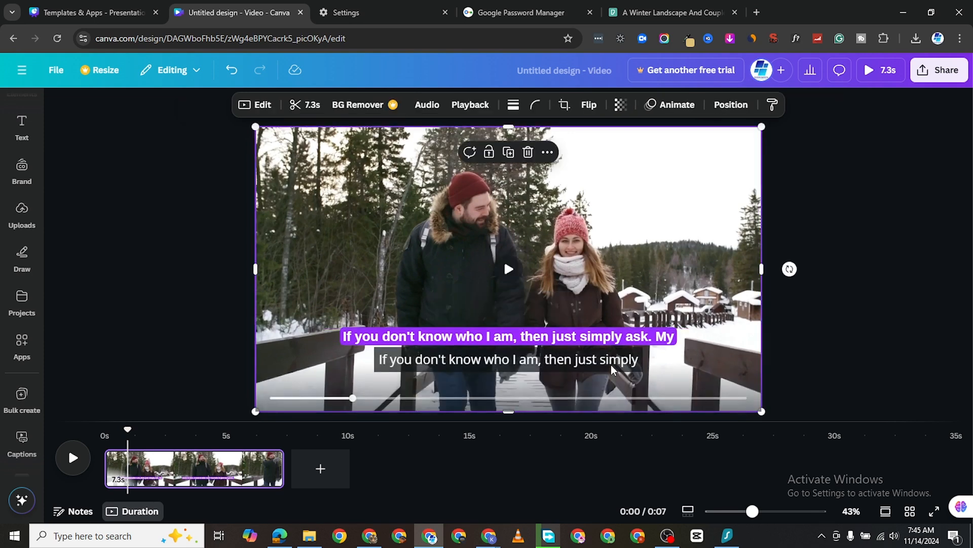
{"action": "double_click", "coordinate": [610, 364]}
Step: Give the first caption a Background text effect with roundness 50 and a purple background colour
{"action": "left_click", "coordinate": [569, 339]}
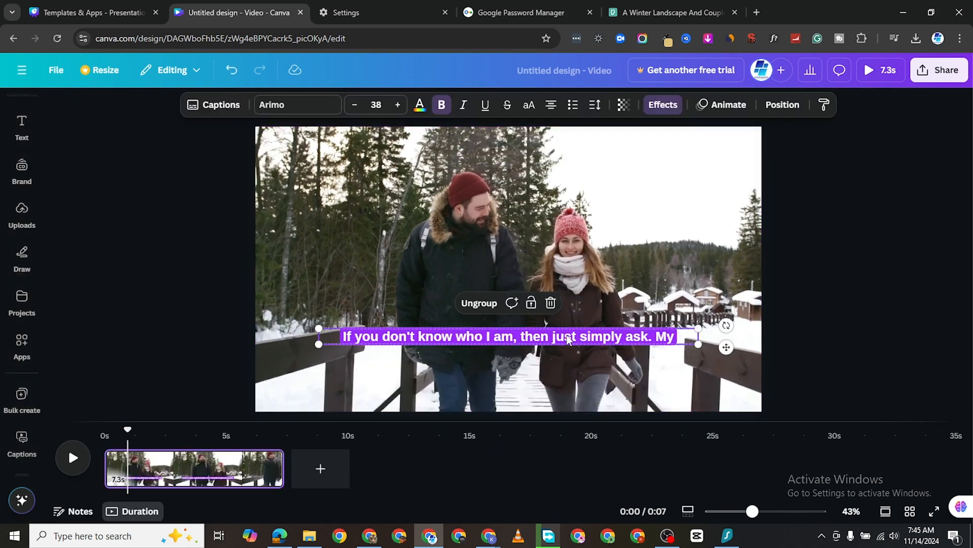
{"action": "double_click", "coordinate": [569, 339]}
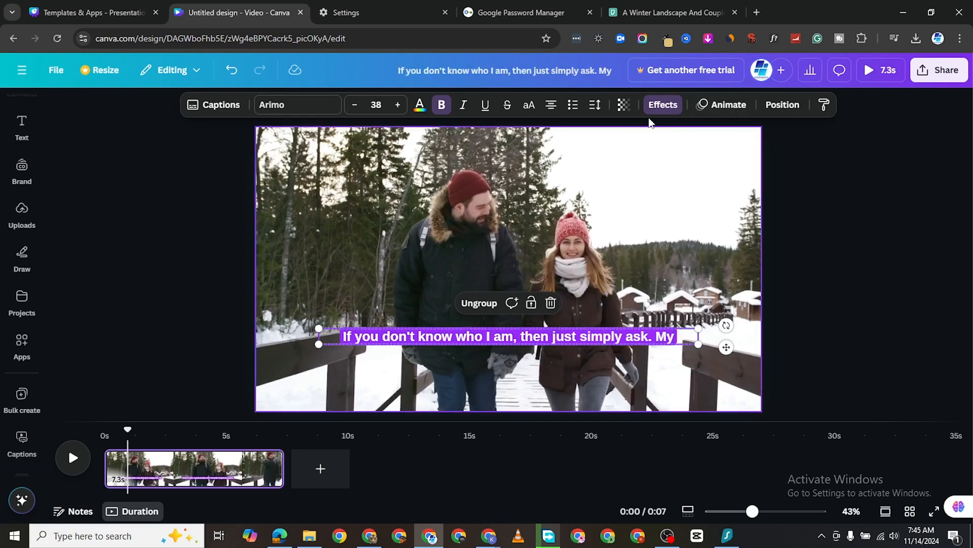
{"action": "key", "text": "Escape"}
{"action": "left_click", "coordinate": [662, 105]}
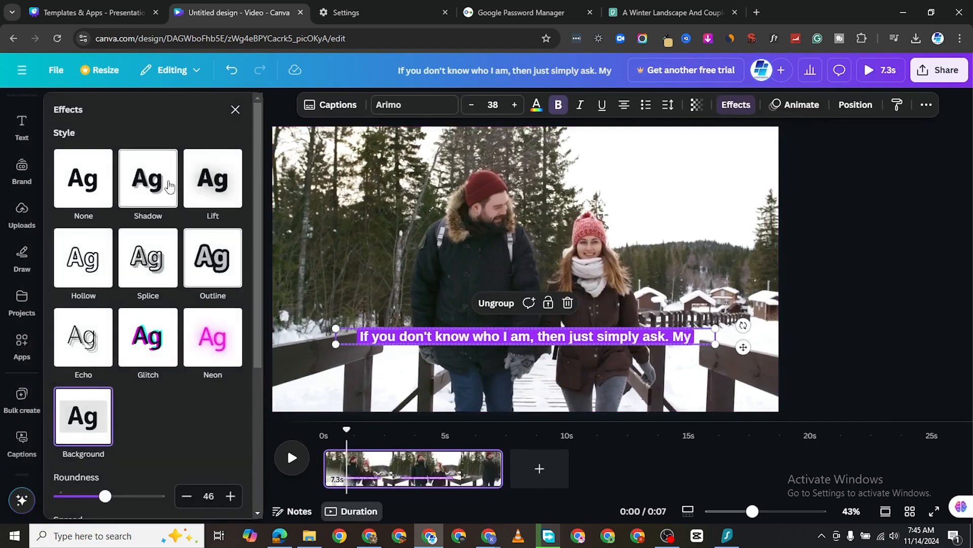
{"action": "left_click_drag", "start_coordinate": [105, 496], "coordinate": [110, 496]}
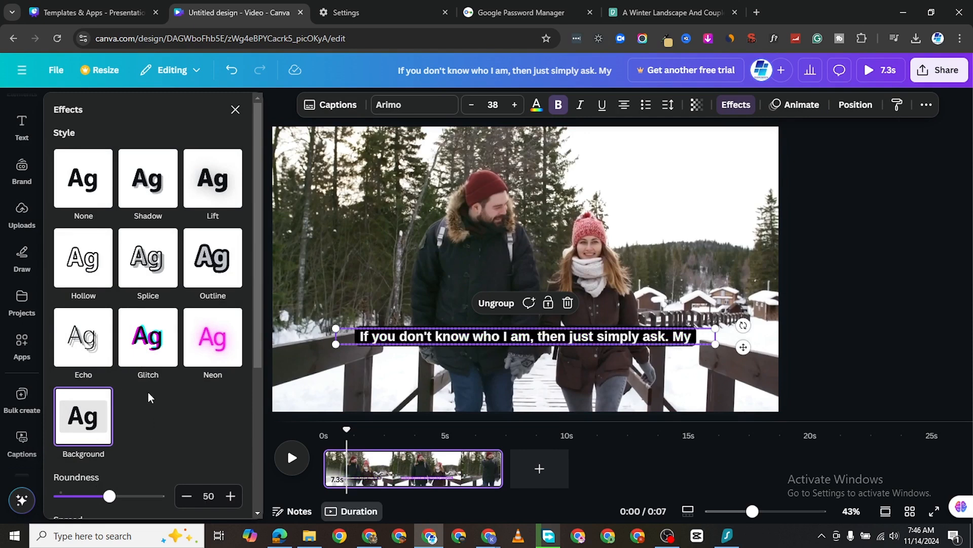
{"action": "scroll", "coordinate": [165, 472], "scroll_direction": "down", "scroll_amount": 3}
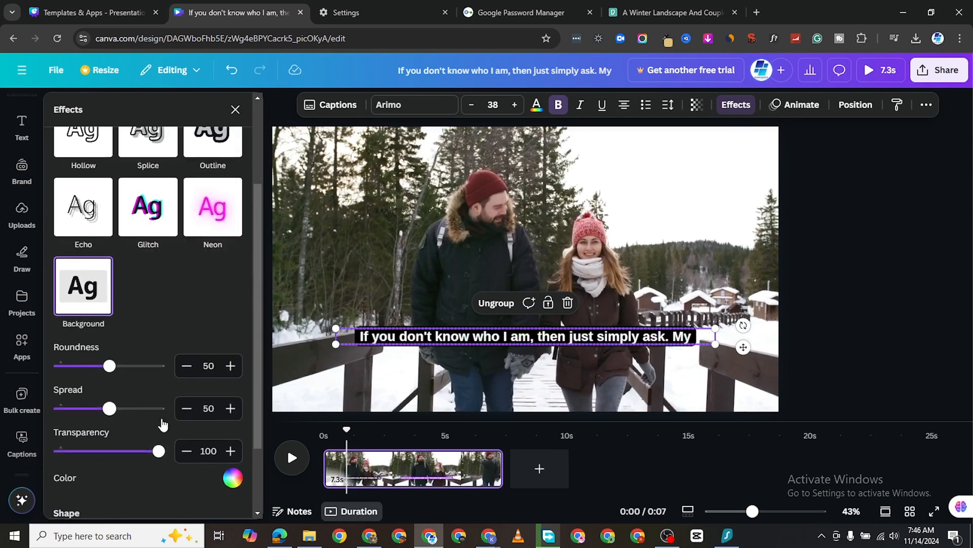
{"action": "scroll", "coordinate": [162, 425], "scroll_direction": "down", "scroll_amount": 2}
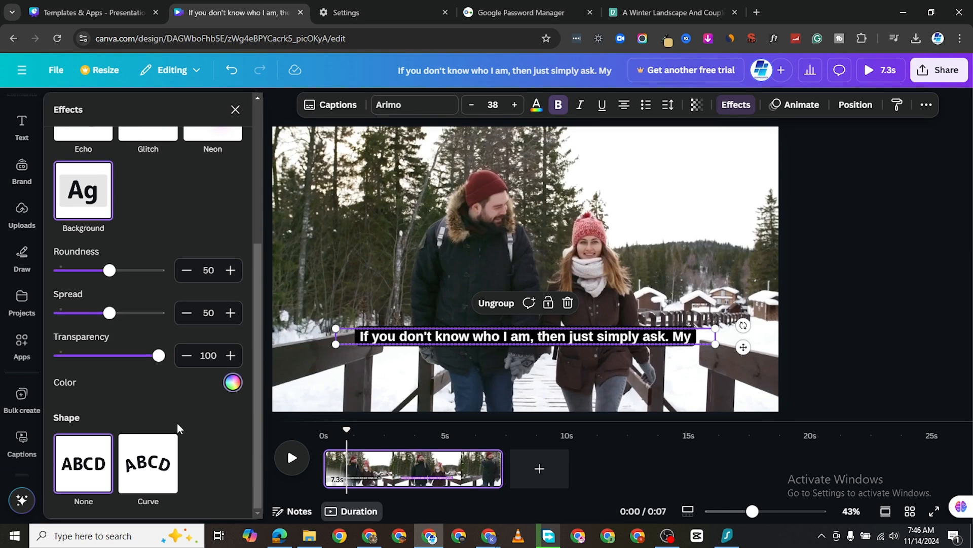
{"action": "left_click", "coordinate": [233, 382]}
{"action": "left_click", "coordinate": [209, 361]}
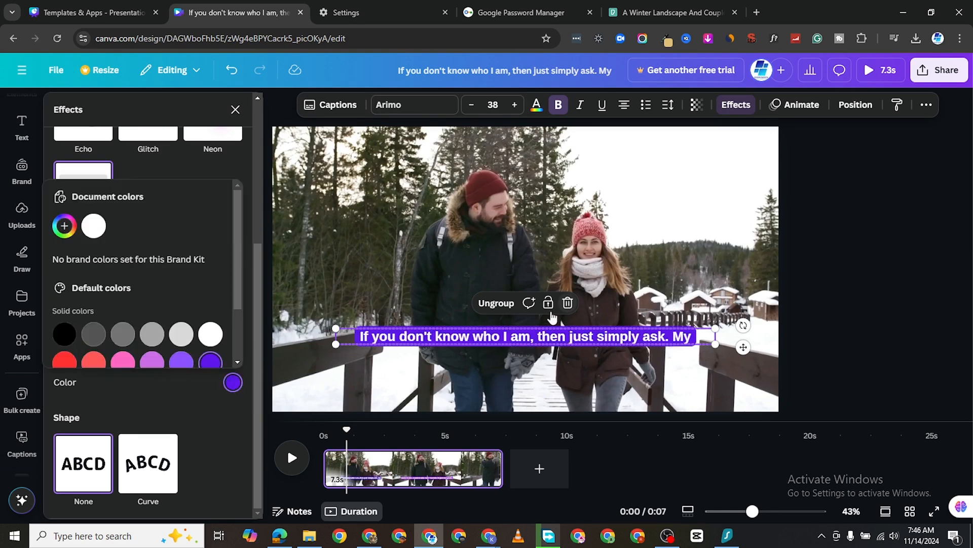
Step: Change the first caption's font to Glacial Indifference
{"action": "left_click", "coordinate": [415, 107]}
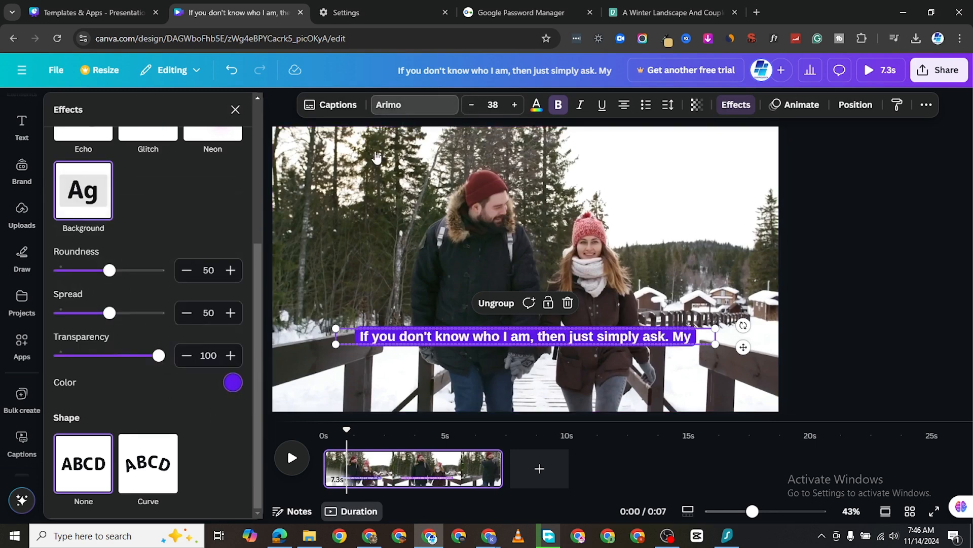
{"action": "left_click", "coordinate": [415, 107]}
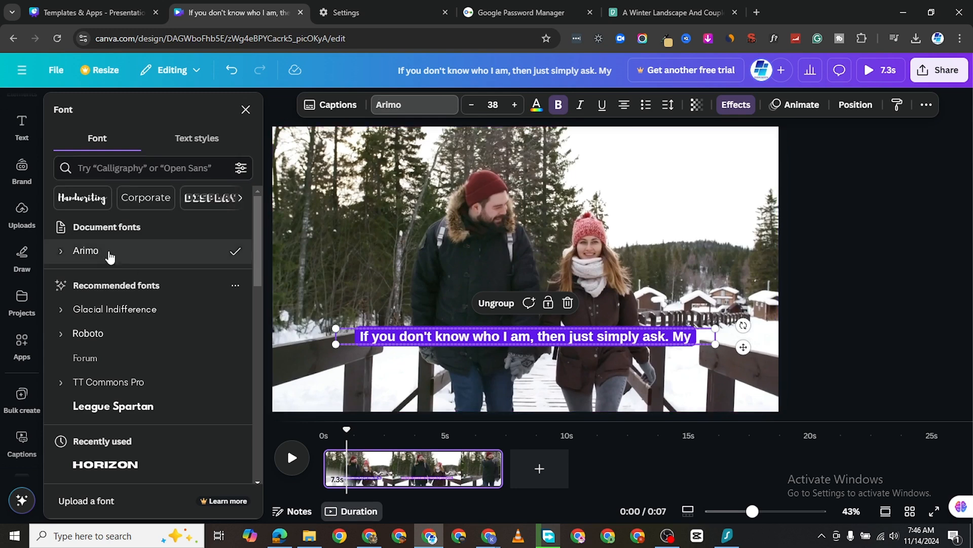
{"action": "left_click", "coordinate": [116, 320]}
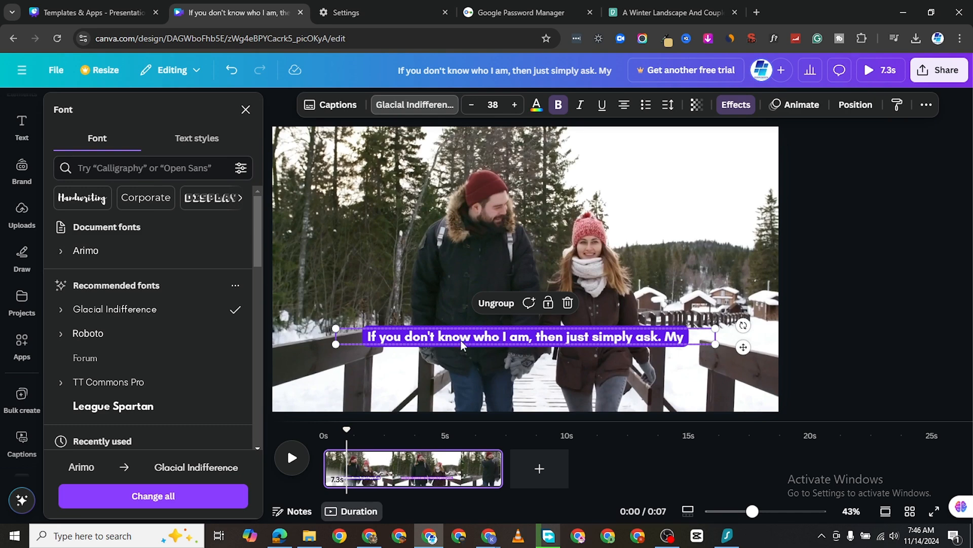
Step: Increase the first caption's font size to 48
{"action": "left_click", "coordinate": [515, 104]}
{"action": "left_click", "coordinate": [515, 104]}
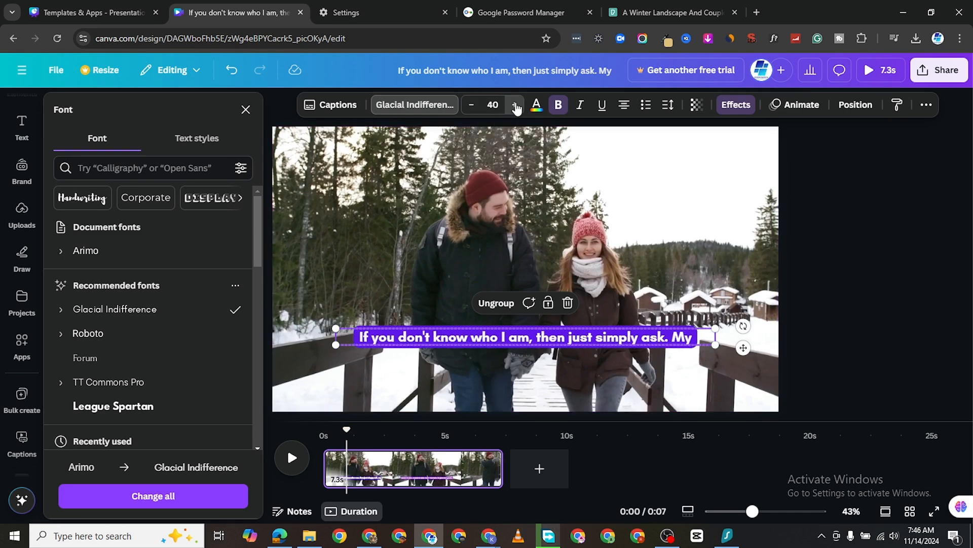
{"action": "left_click", "coordinate": [515, 105]}
{"action": "left_click", "coordinate": [515, 104]}
{"action": "left_click", "coordinate": [515, 105]}
{"action": "left_click", "coordinate": [515, 105]}
{"action": "left_click", "coordinate": [515, 104]}
{"action": "left_click", "coordinate": [516, 105]}
{"action": "left_click", "coordinate": [515, 105]}
{"action": "left_click", "coordinate": [515, 104]}
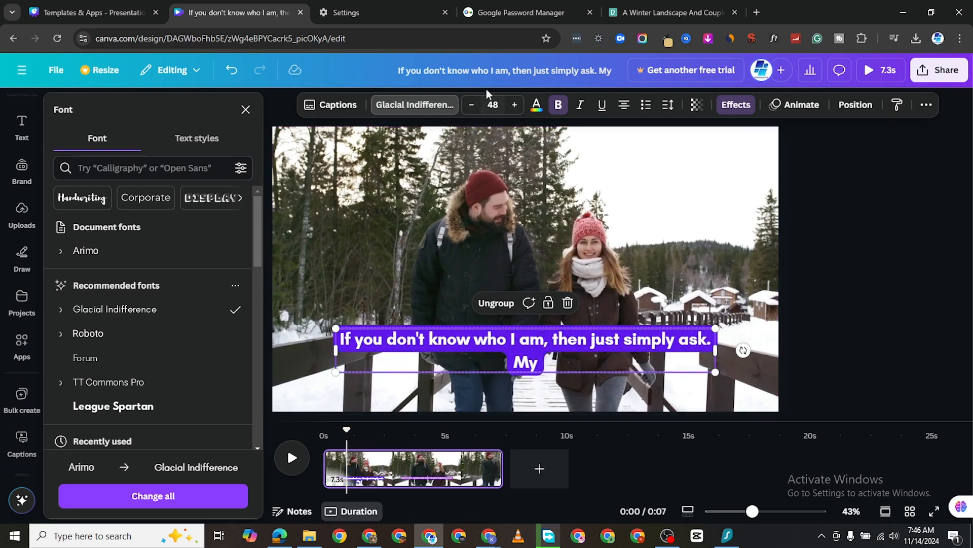
{"action": "left_click", "coordinate": [515, 105]}
Step: Widen the first caption so its text fits on one line and centre it lower, over the footage's original subtitle
{"action": "left_click_drag", "start_coordinate": [721, 350], "coordinate": [768, 355]}
{"action": "left_click", "coordinate": [595, 380]}
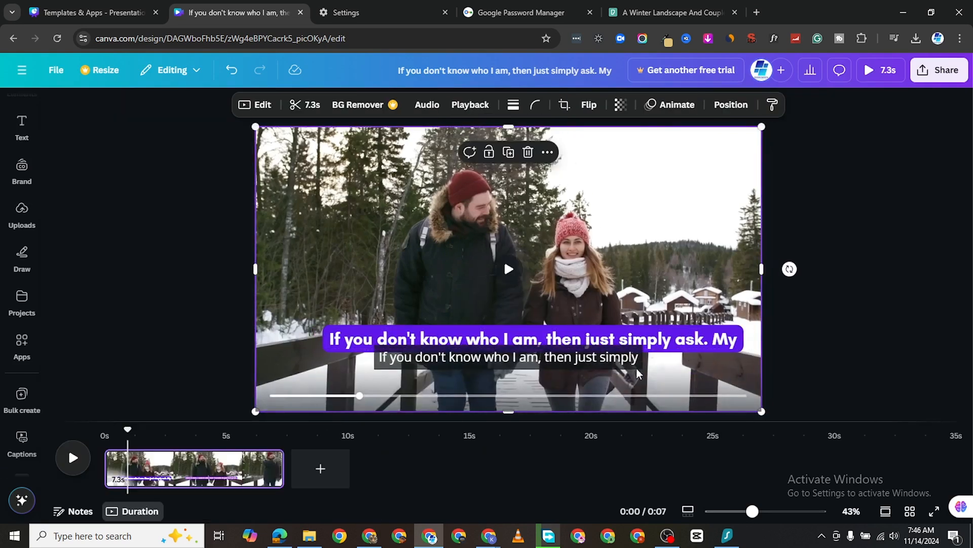
{"action": "left_click", "coordinate": [631, 354]}
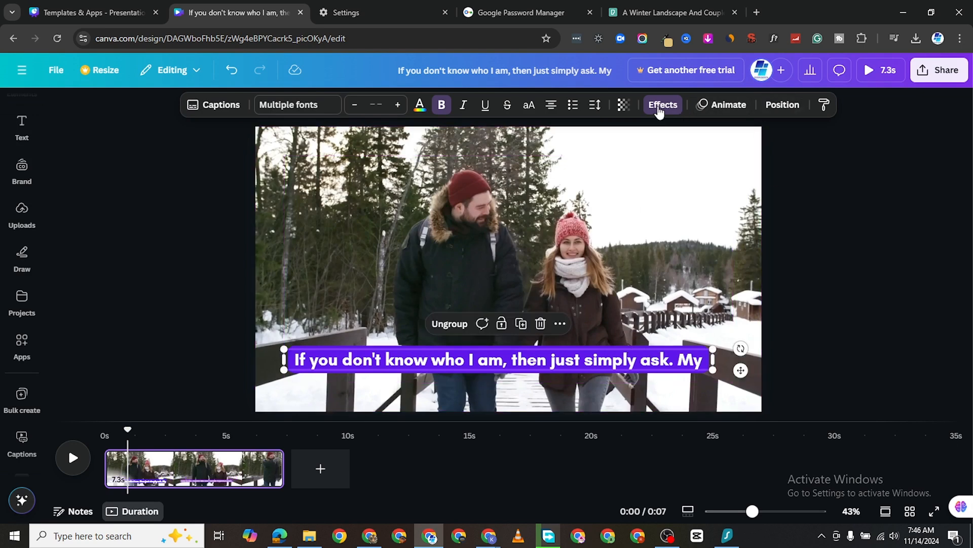
Step: Remove the captions' Background effect and apply the Outline text style instead
{"action": "left_click", "coordinate": [660, 107]}
{"action": "scroll", "coordinate": [92, 392], "scroll_direction": "down", "scroll_amount": 2}
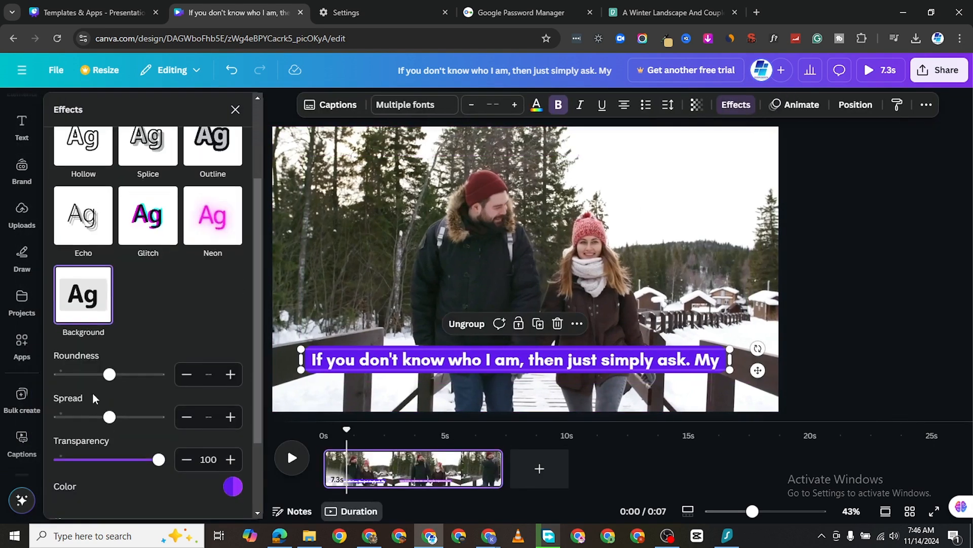
{"action": "scroll", "coordinate": [90, 303], "scroll_direction": "up", "scroll_amount": 3}
{"action": "left_click", "coordinate": [84, 188]}
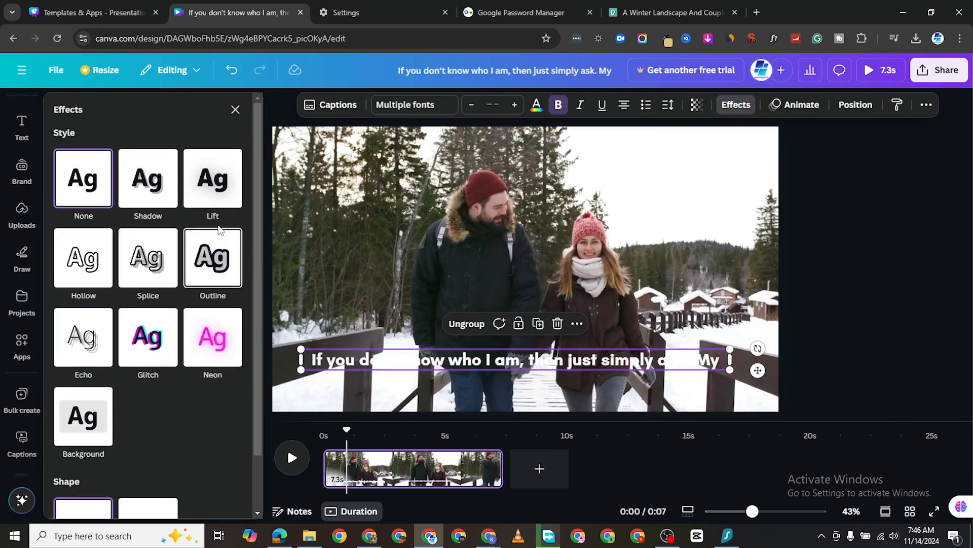
{"action": "left_click", "coordinate": [212, 270]}
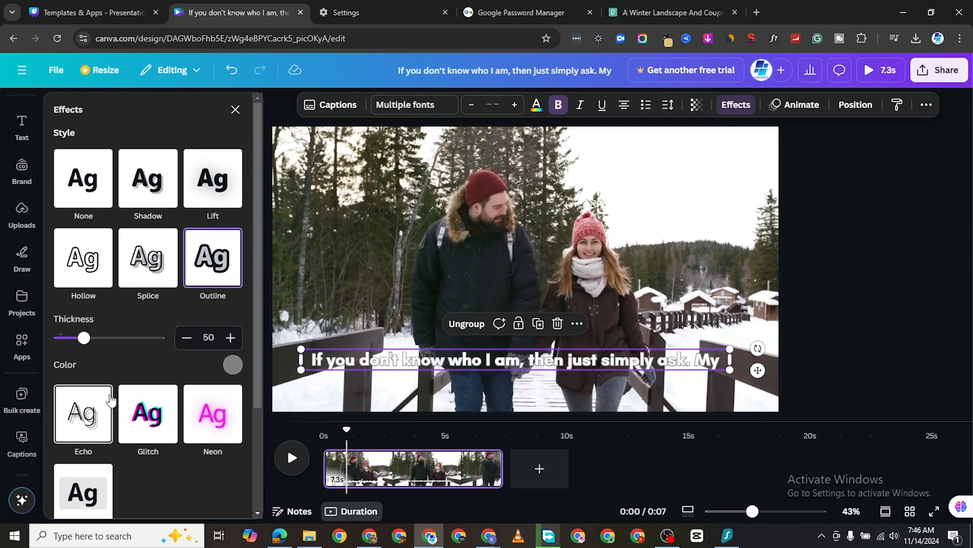
Step: Restyle the captions with black text and a white outline at thickness 90
{"action": "left_click", "coordinate": [232, 364]}
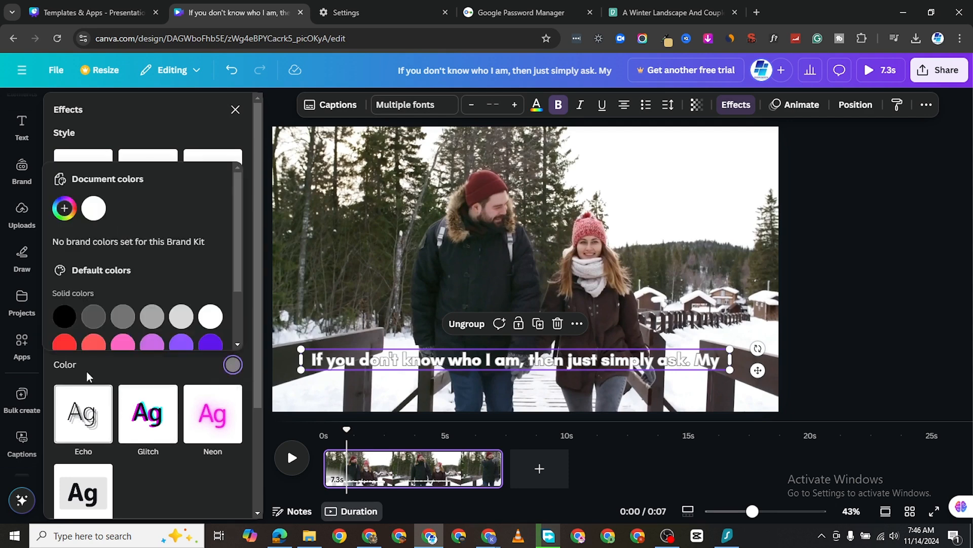
{"action": "left_click", "coordinate": [202, 319]}
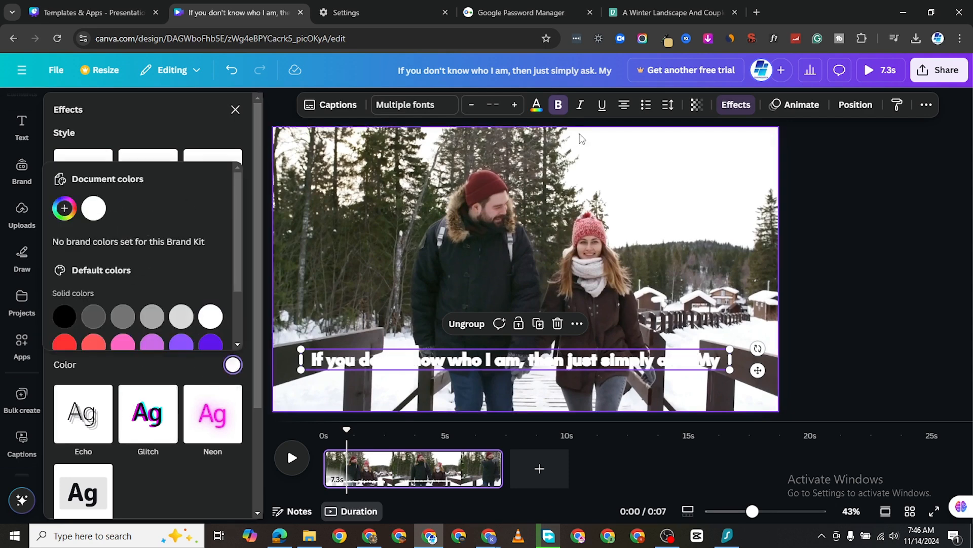
{"action": "left_click", "coordinate": [535, 106]}
{"action": "left_click", "coordinate": [69, 342]}
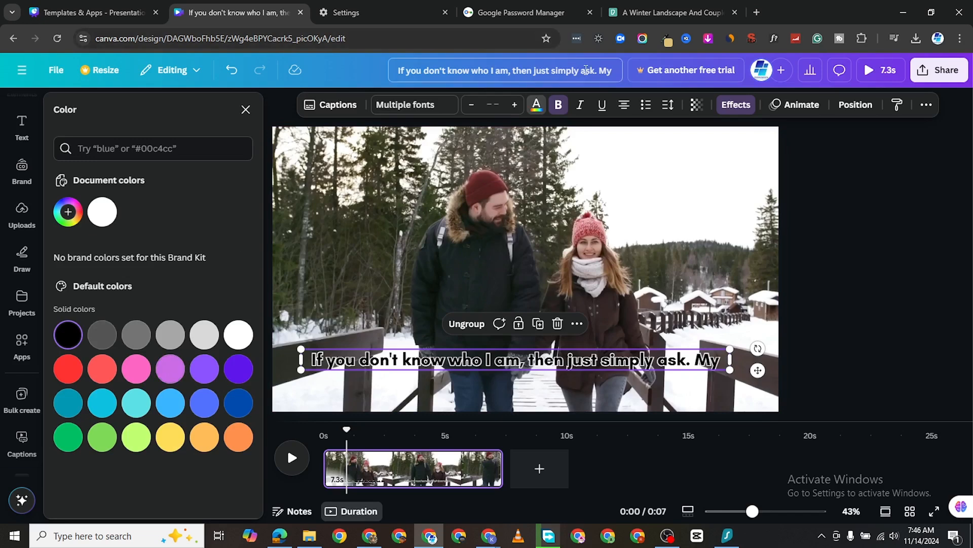
{"action": "left_click", "coordinate": [727, 105]}
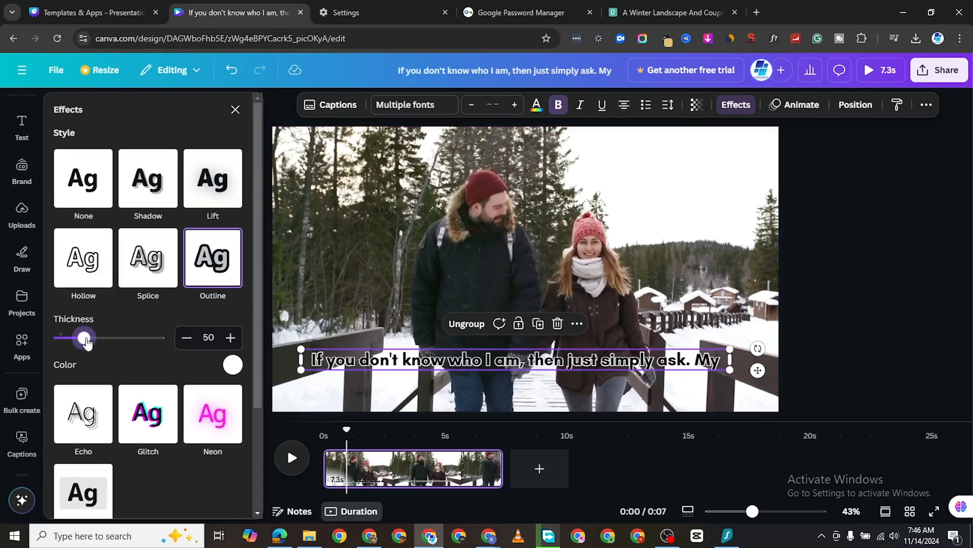
{"action": "left_click_drag", "start_coordinate": [88, 343], "coordinate": [104, 344]}
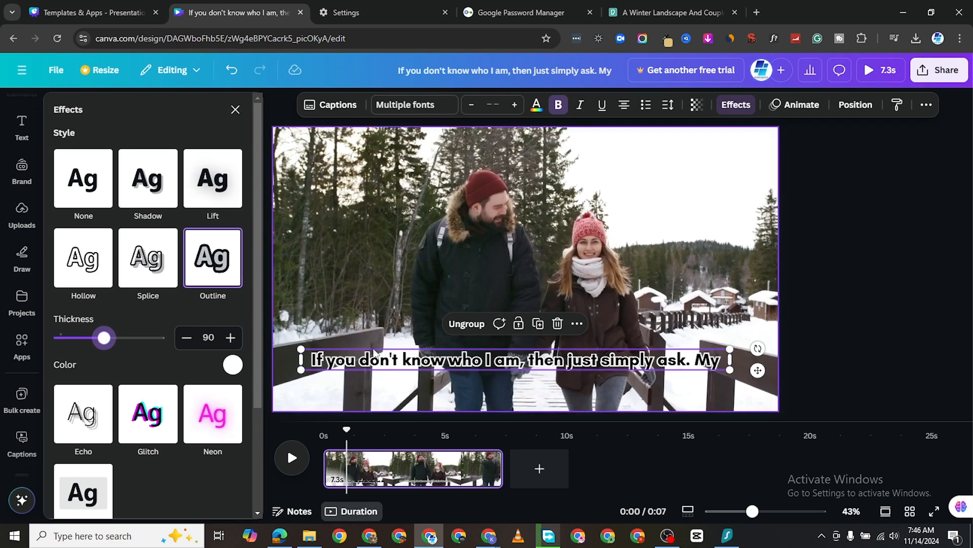
Step: Preview the video, then replay it from the start and pause on the second caption to check the restyled captions
{"action": "left_click", "coordinate": [284, 469]}
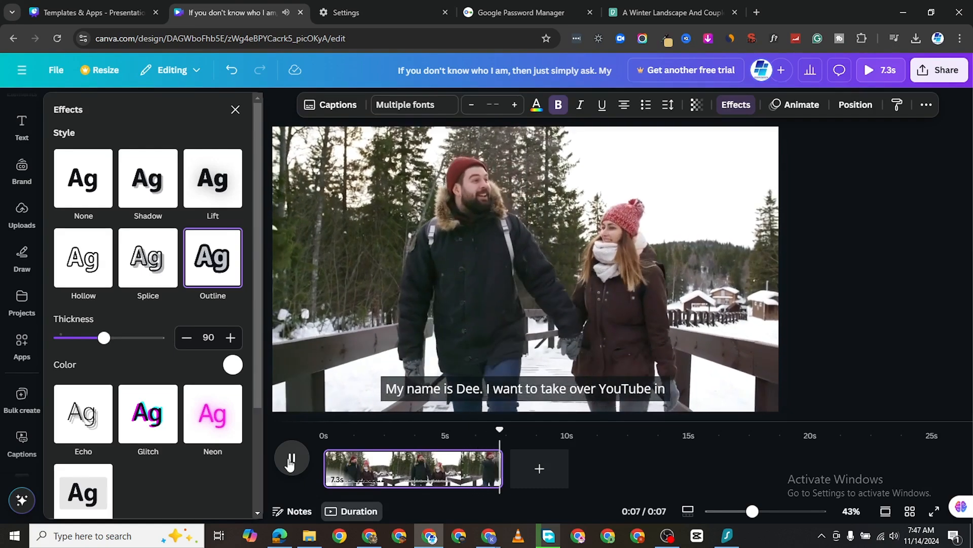
{"action": "left_click", "coordinate": [291, 459]}
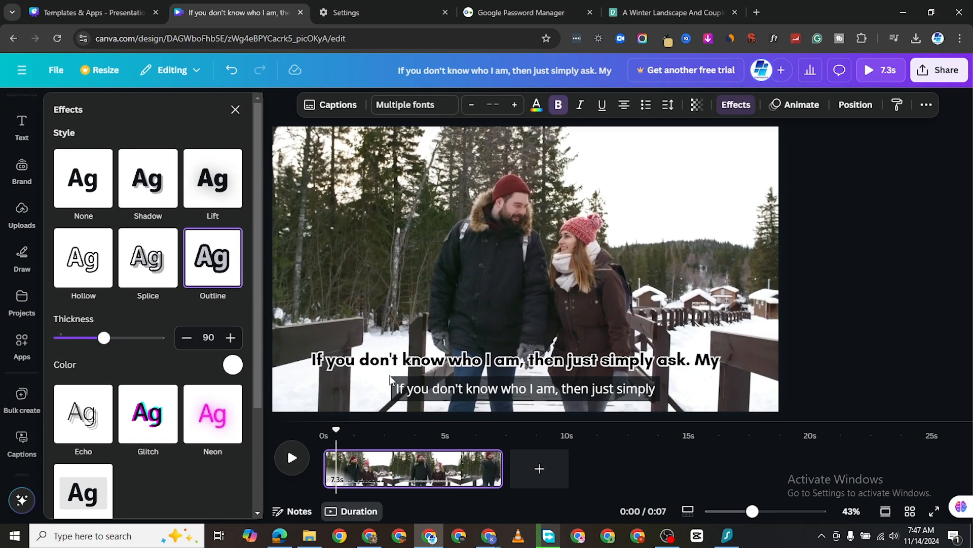
{"action": "left_click_drag", "start_coordinate": [336, 430], "coordinate": [324, 430]}
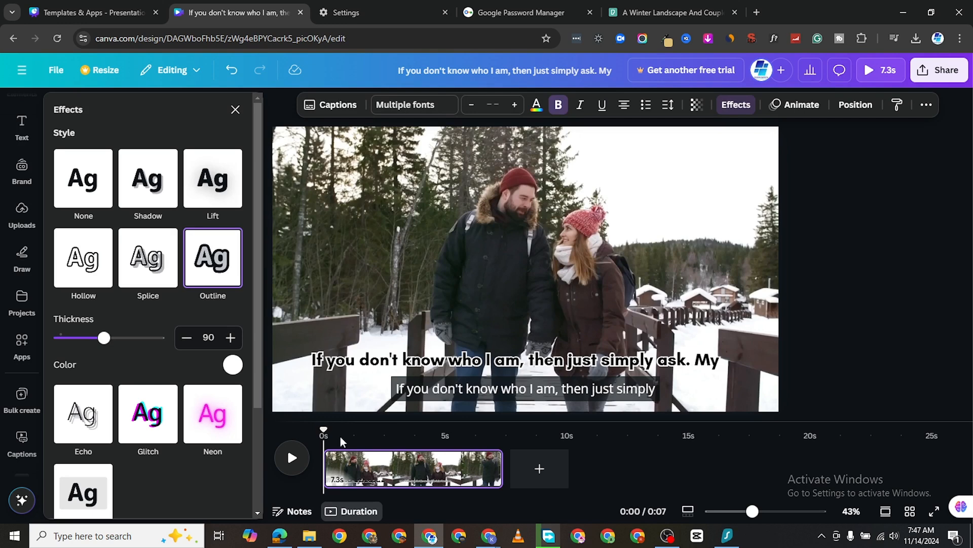
{"action": "left_click", "coordinate": [294, 459]}
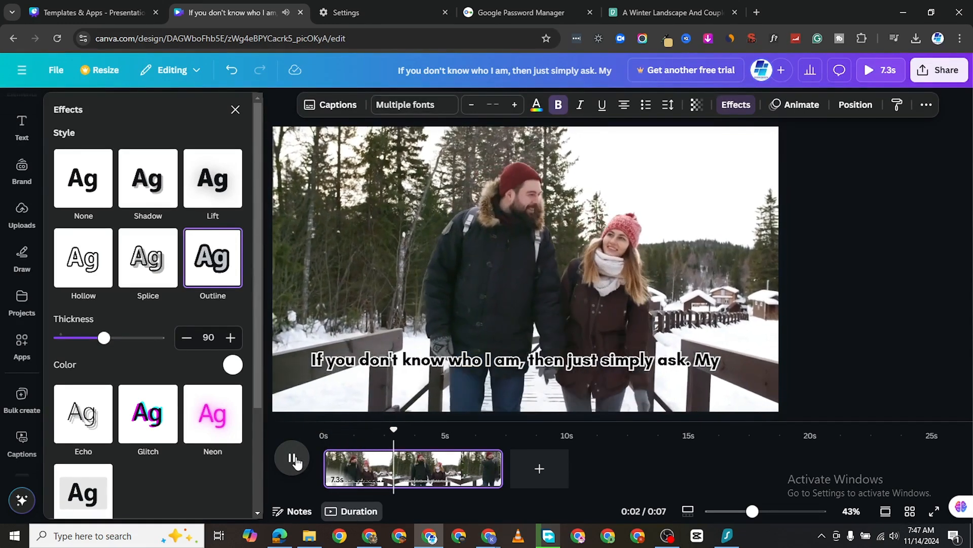
{"action": "left_click", "coordinate": [294, 459]}
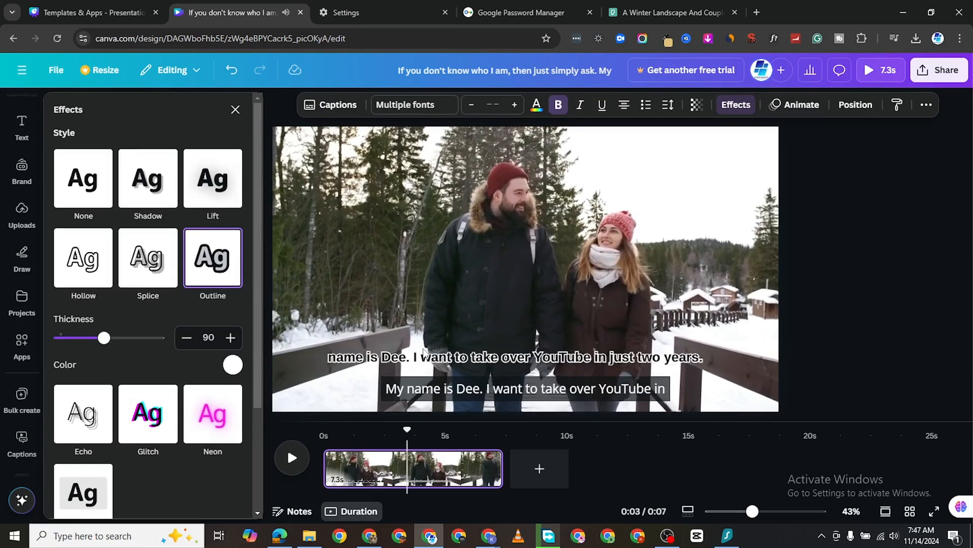
Step: Set the second caption's font size to 43 so the text spans the caption box on one line
{"action": "left_click", "coordinate": [447, 362]}
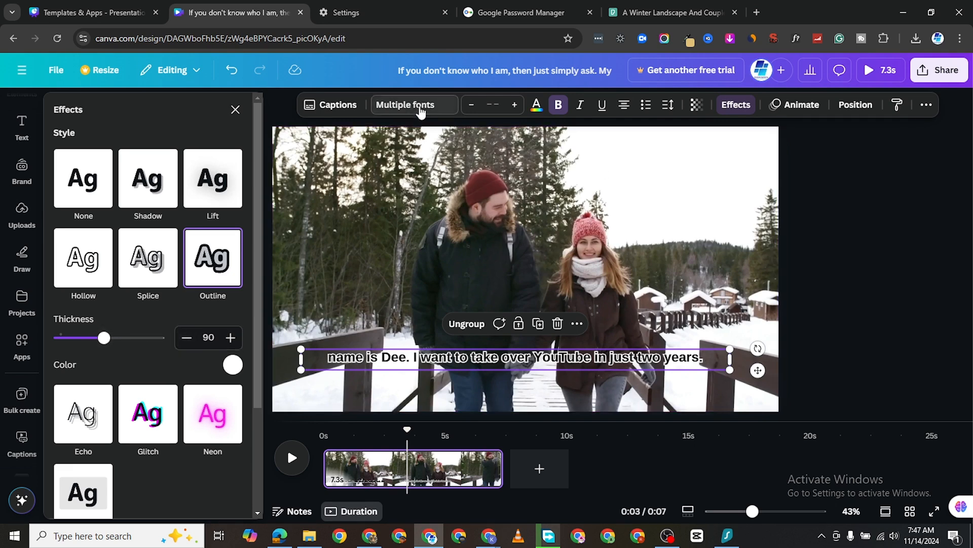
{"action": "left_click", "coordinate": [492, 105]}
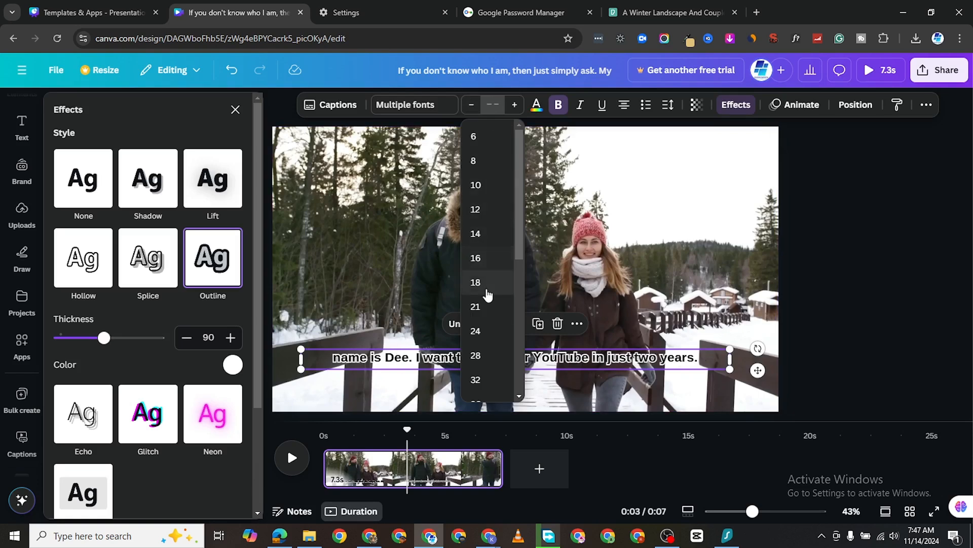
{"action": "left_click", "coordinate": [482, 381]}
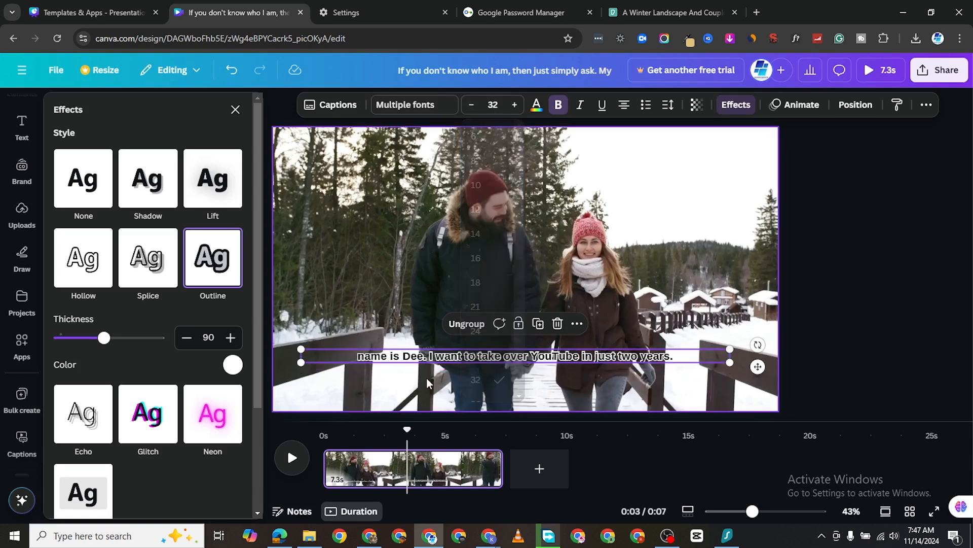
{"action": "left_click", "coordinate": [514, 104]}
{"action": "left_click", "coordinate": [514, 105]}
{"action": "left_click", "coordinate": [514, 105]}
{"action": "left_click", "coordinate": [514, 105]}
{"action": "left_click", "coordinate": [514, 105]}
{"action": "left_click", "coordinate": [514, 105]}
{"action": "left_click", "coordinate": [514, 105]}
{"action": "left_click", "coordinate": [514, 105]}
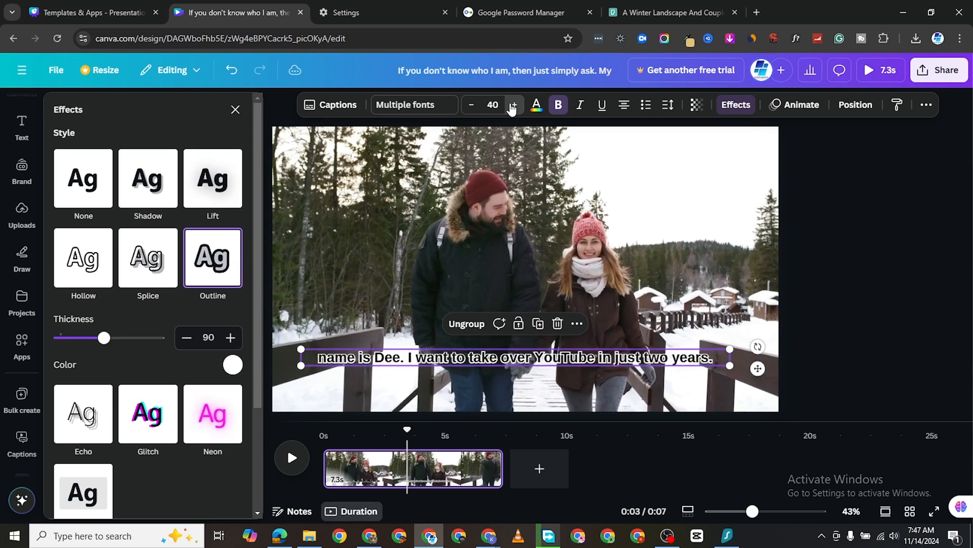
{"action": "left_click", "coordinate": [513, 105]}
{"action": "left_click", "coordinate": [514, 105]}
{"action": "left_click", "coordinate": [514, 104]}
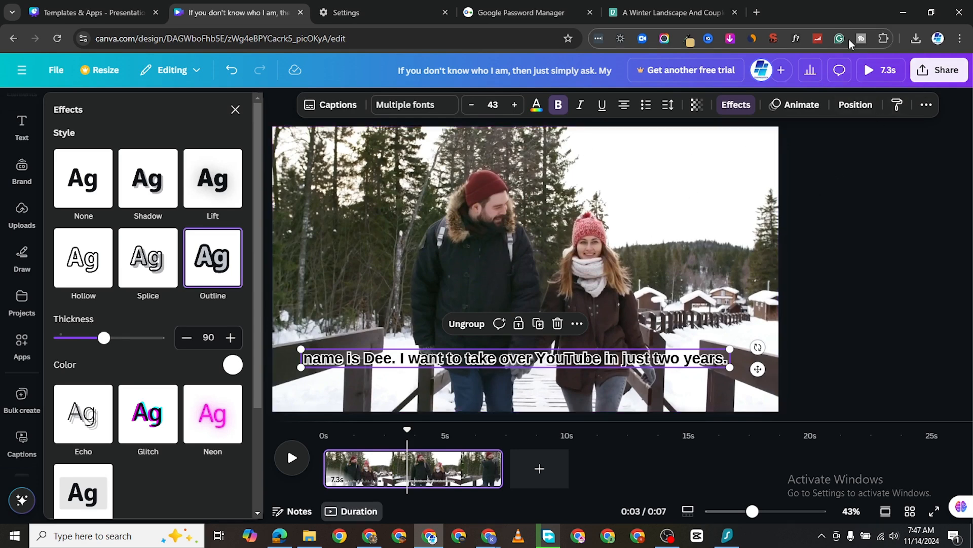
Step: Open the design's download options for exporting the captioned video
{"action": "left_click", "coordinate": [937, 70]}
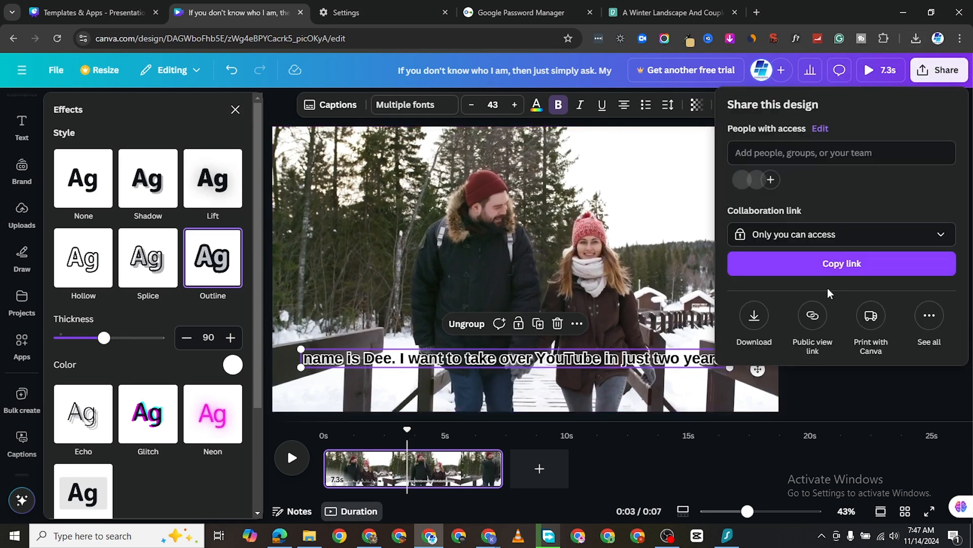
{"action": "left_click", "coordinate": [755, 316]}
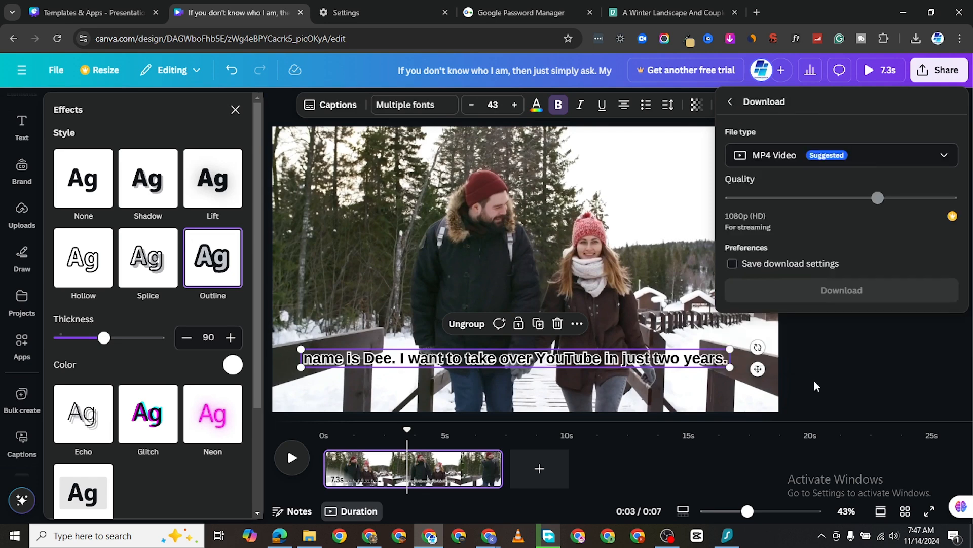